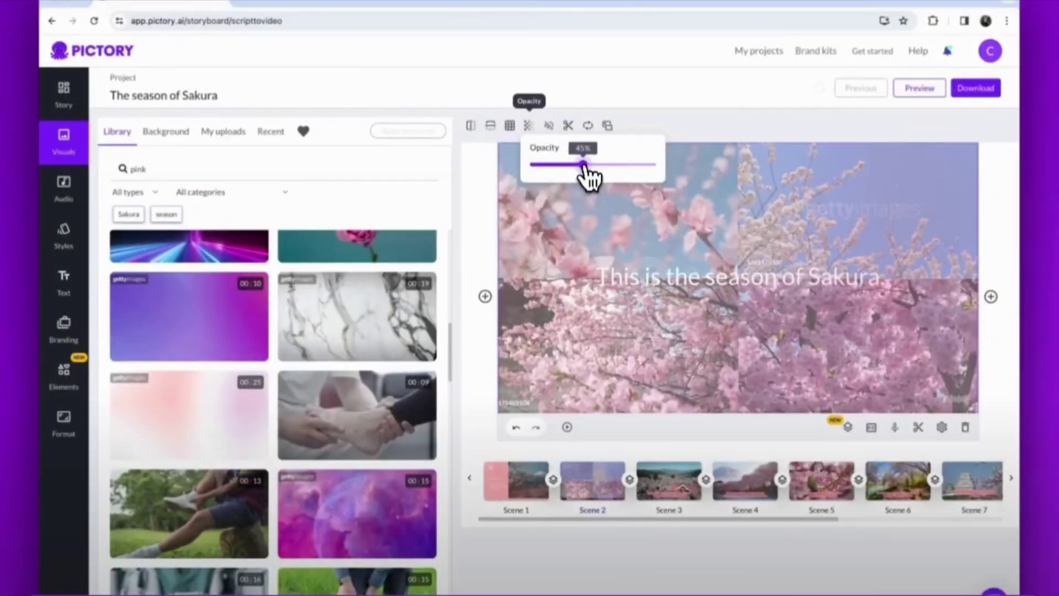
pyautogui.click(848, 427)
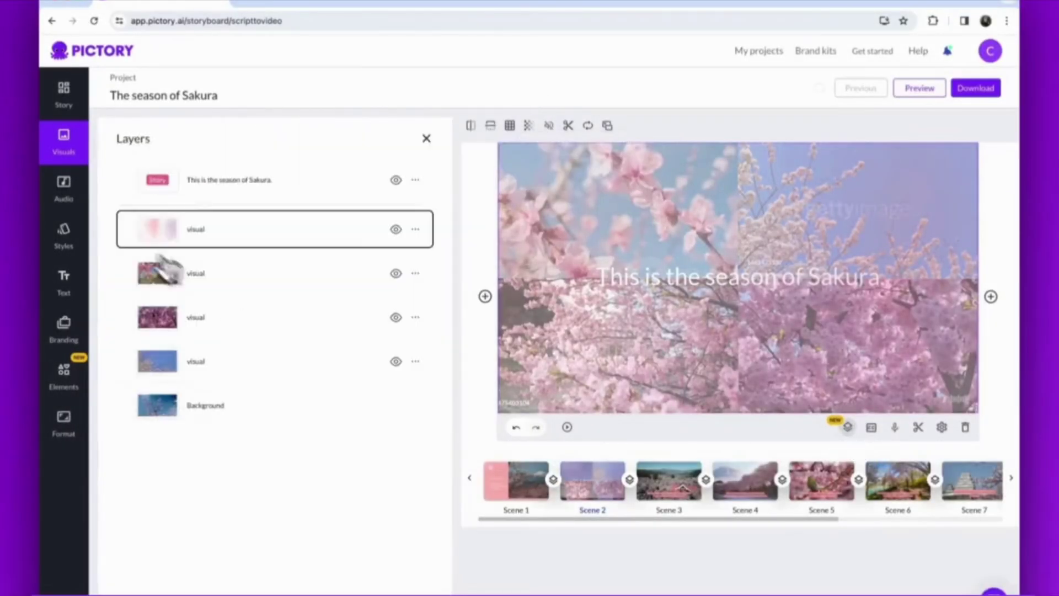
pyautogui.click(397, 230)
pyautogui.click(568, 429)
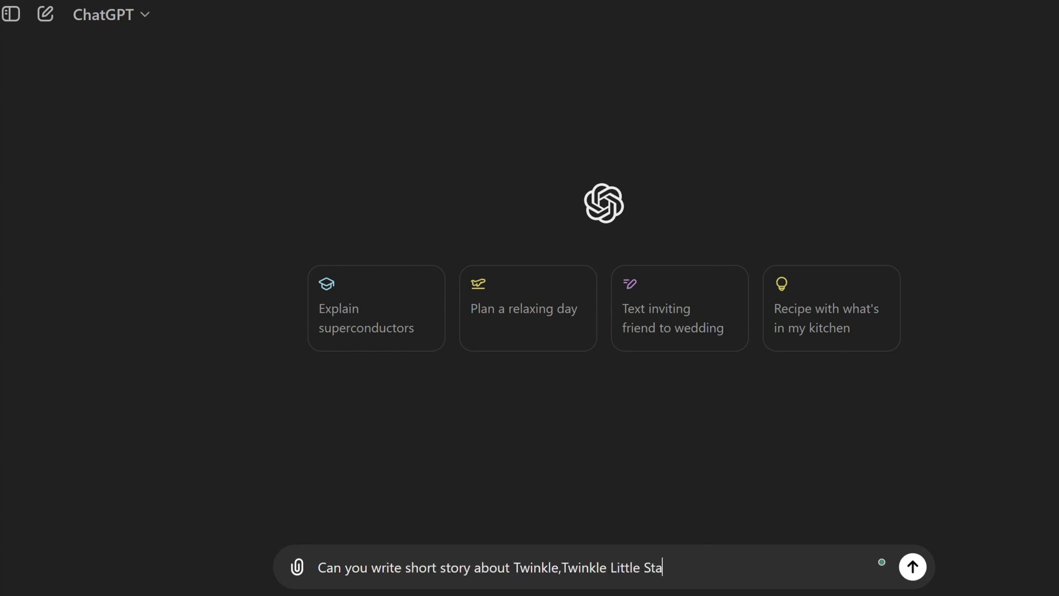
# - Send ChatGPT the request for a short story about Twinkle, Twinkle Little Star
pyautogui.press('Return')
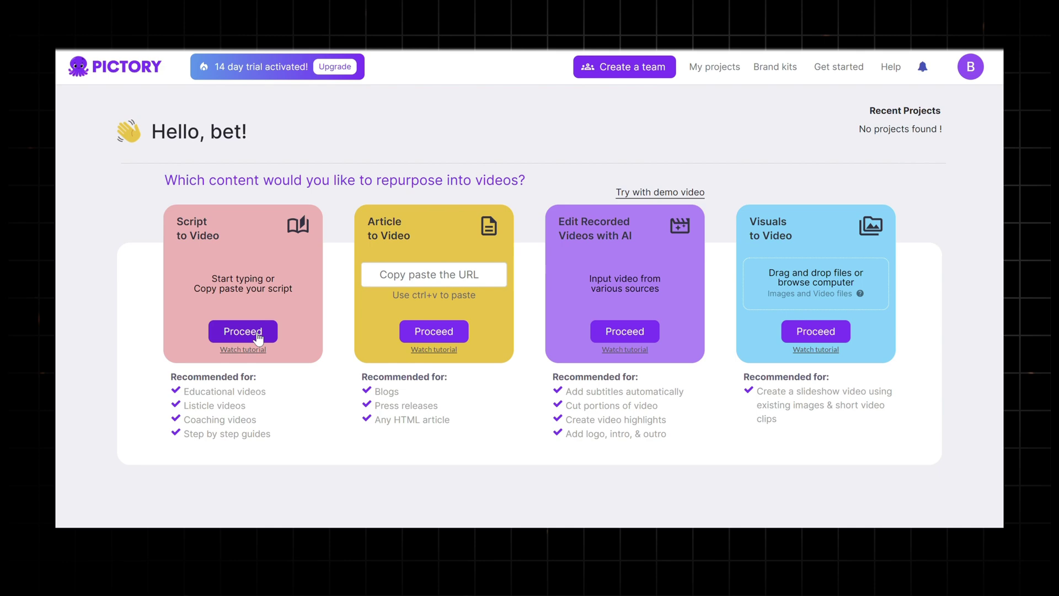
# - Start a Script to Video project and paste ChatGPT's Twinkle story into the script editor
pyautogui.click(259, 335)
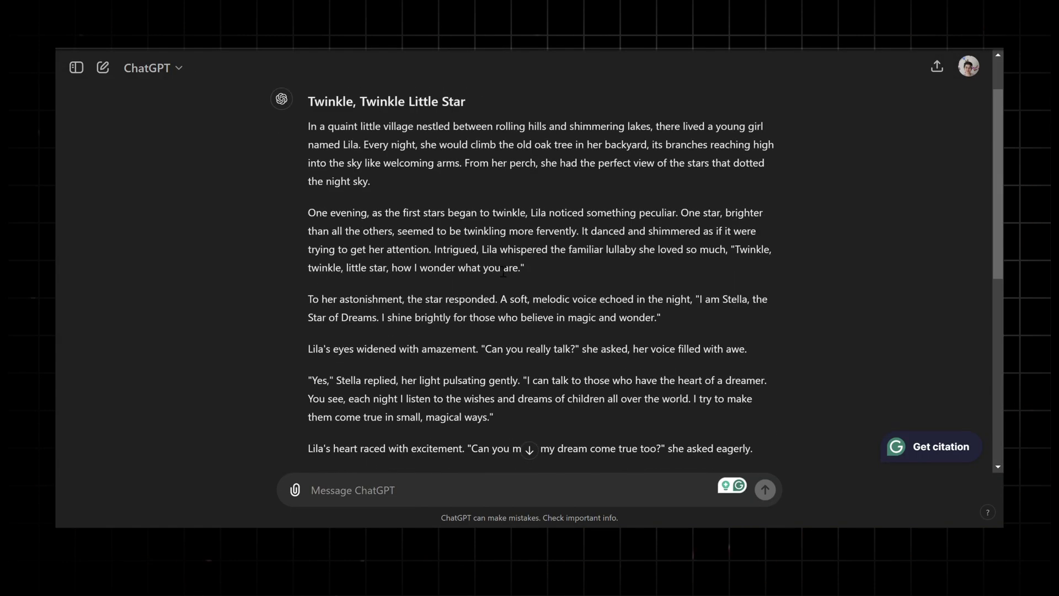
pyautogui.click(347, 386)
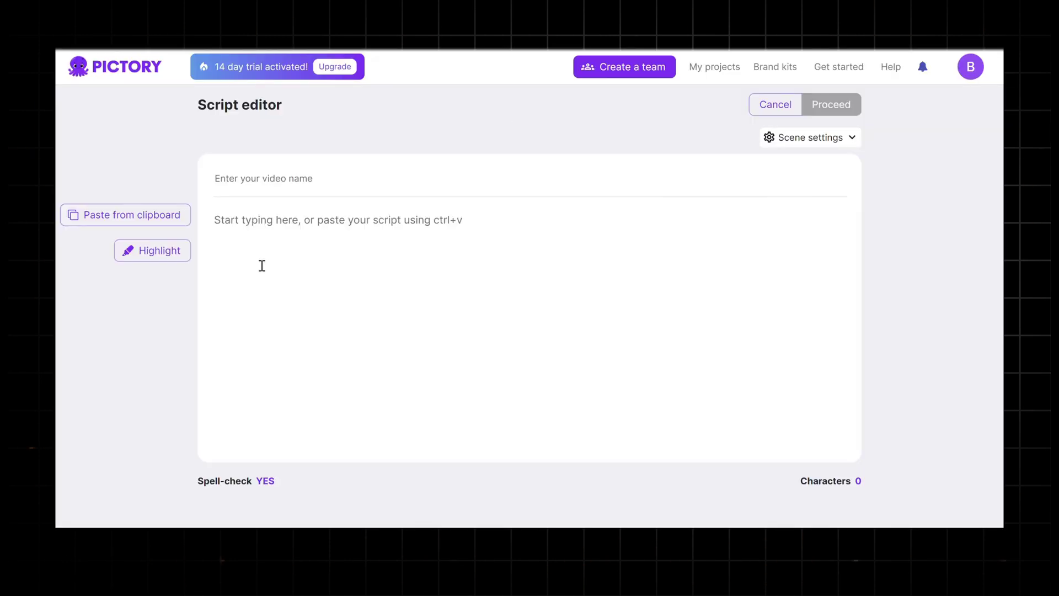
pyautogui.hotkey('ctrl', 'v')
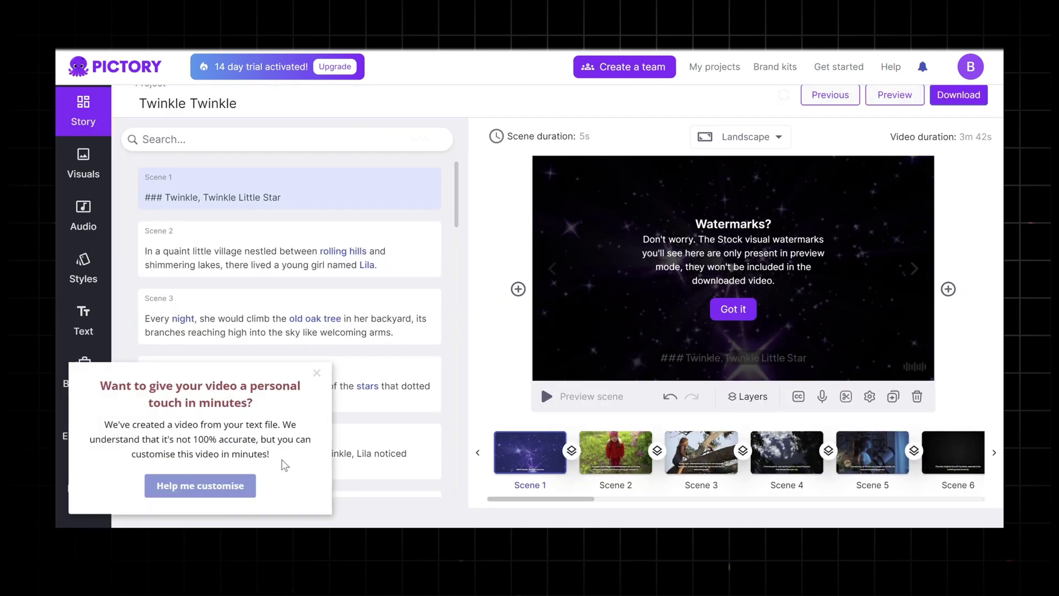
# - Dismiss the guide popup, preview the story scenes through Scene 22, and open Scene 3's voice-over options
pyautogui.click(318, 374)
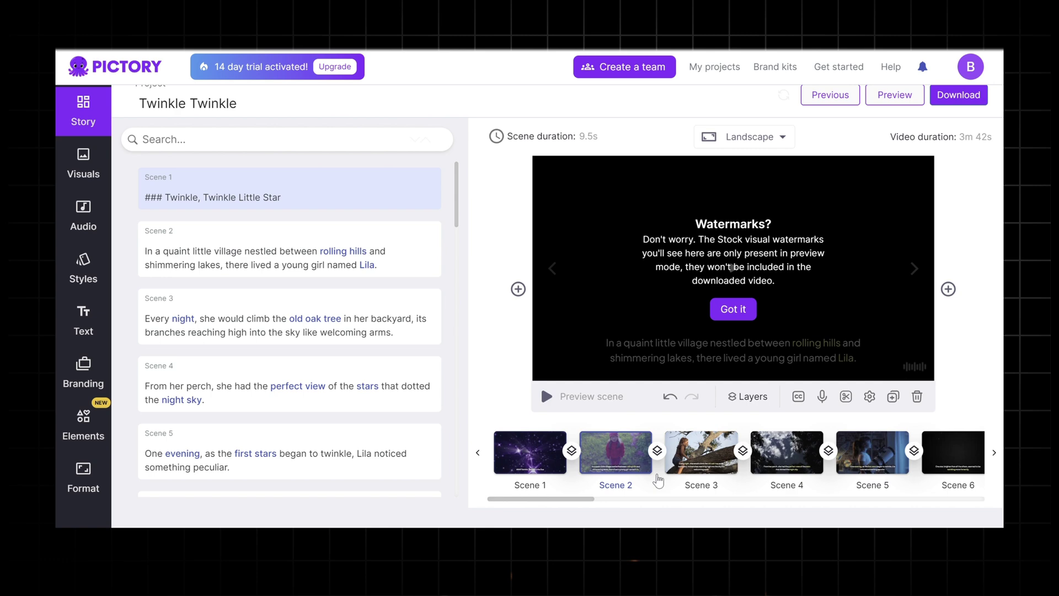
pyautogui.click(615, 452)
pyautogui.click(871, 452)
pyautogui.click(953, 452)
pyautogui.click(994, 453)
pyautogui.click(994, 452)
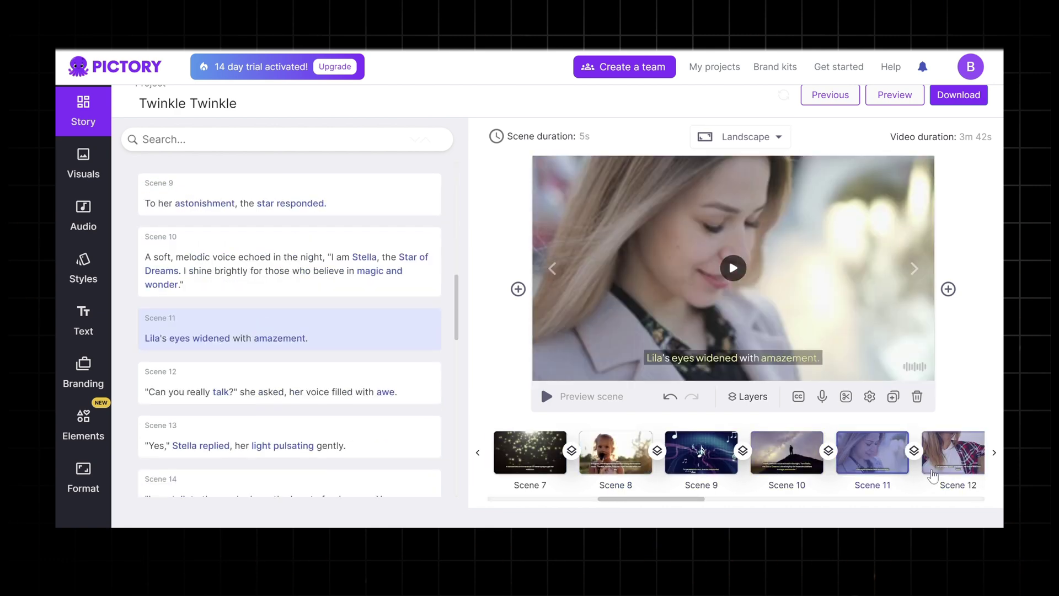
pyautogui.click(994, 453)
pyautogui.click(994, 453)
pyautogui.click(797, 466)
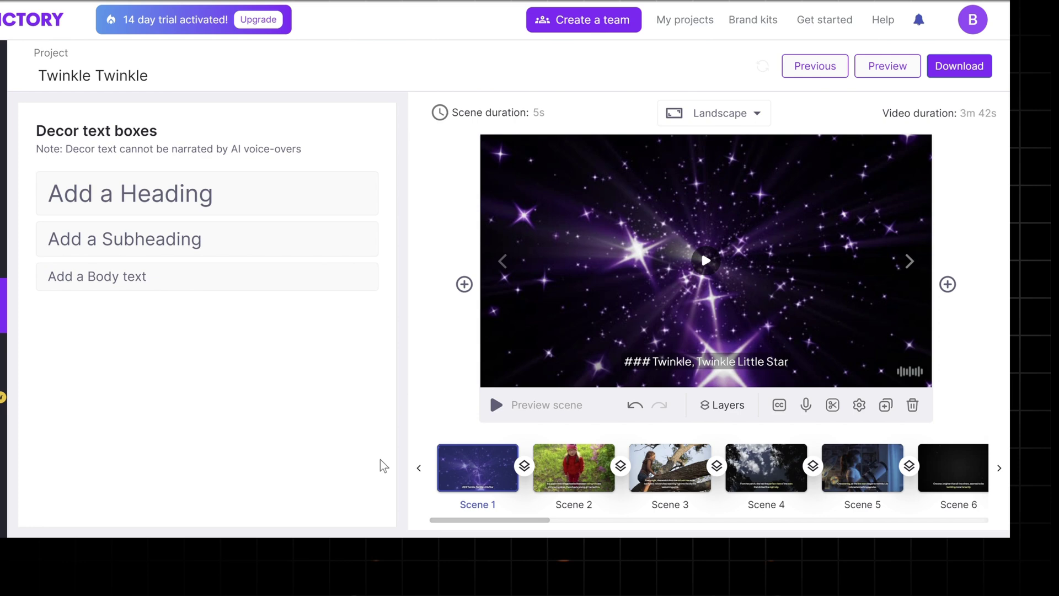
pyautogui.click(662, 458)
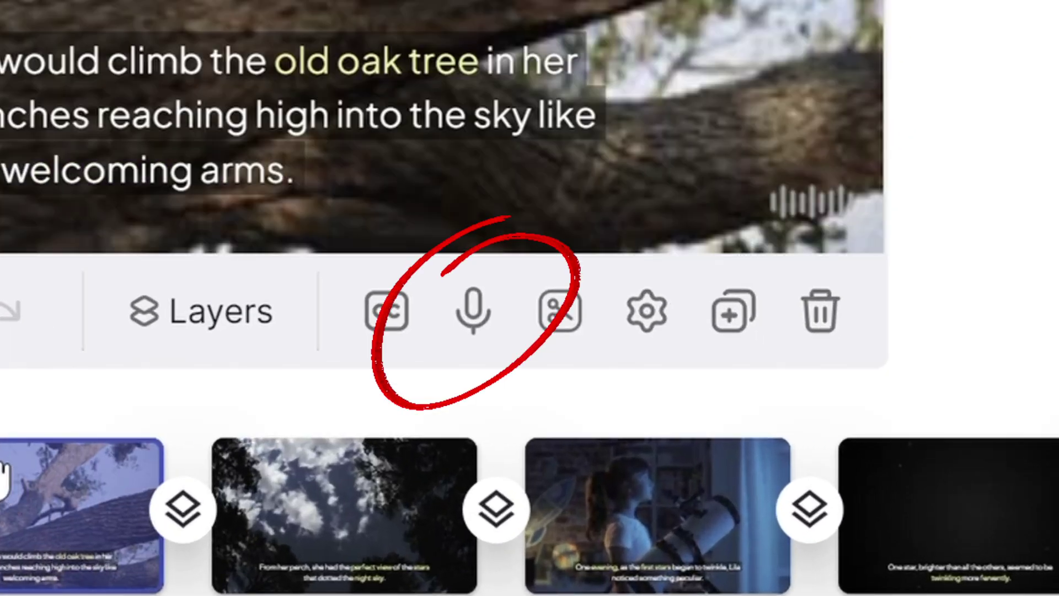
pyautogui.click(473, 311)
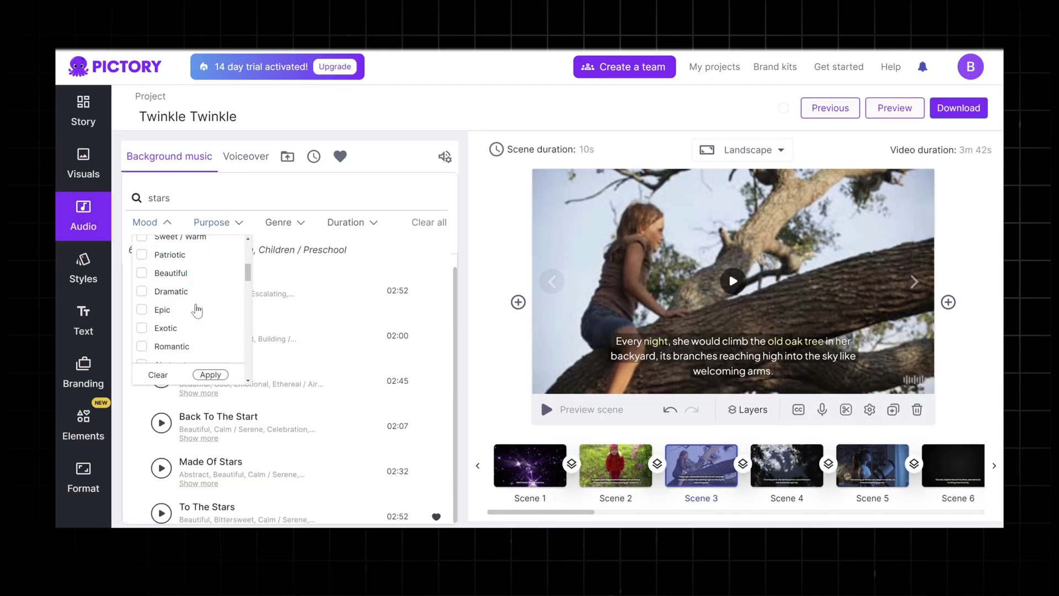
# - Filter the 'stars' music results by mood, purpose, genre and duration, then preview 'To The Stars'
pyautogui.click(211, 222)
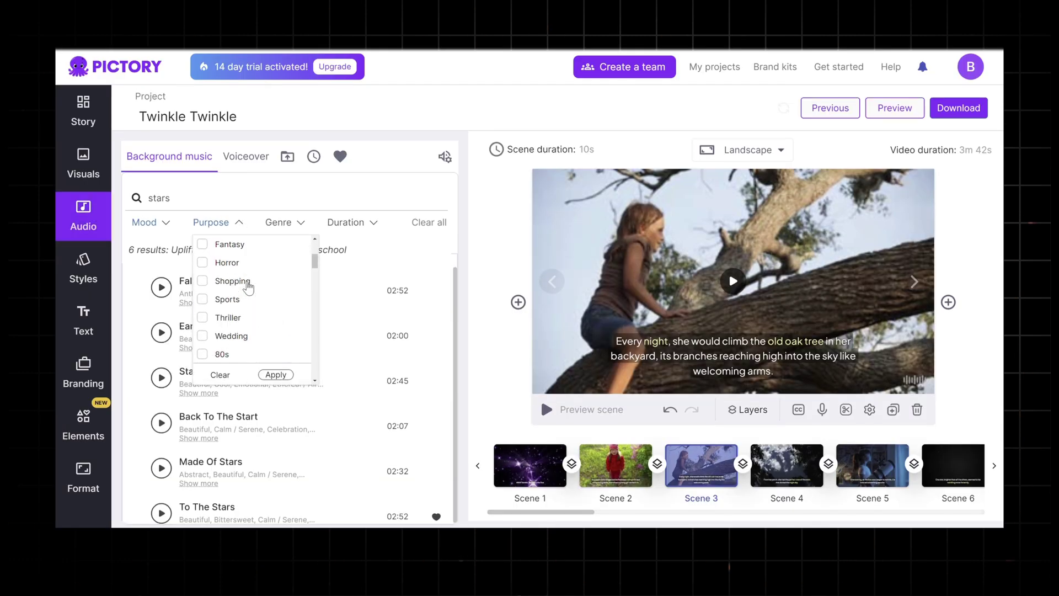
pyautogui.scroll(-2, 248, 287)
pyautogui.click(278, 221)
pyautogui.scroll(-3, 314, 287)
pyautogui.click(351, 222)
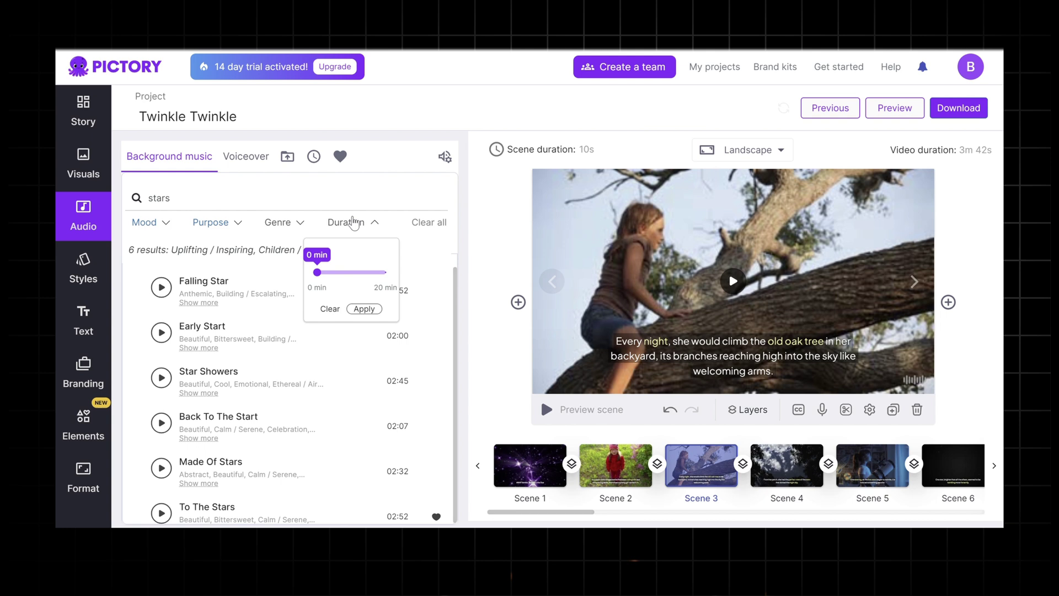
pyautogui.scroll(-1, 430, 226)
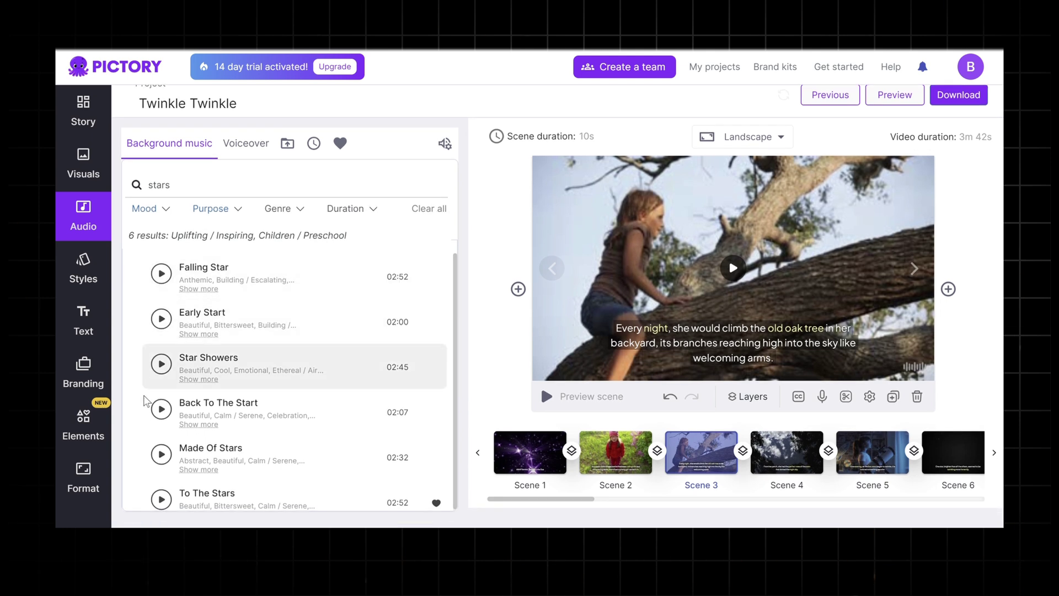
pyautogui.click(162, 501)
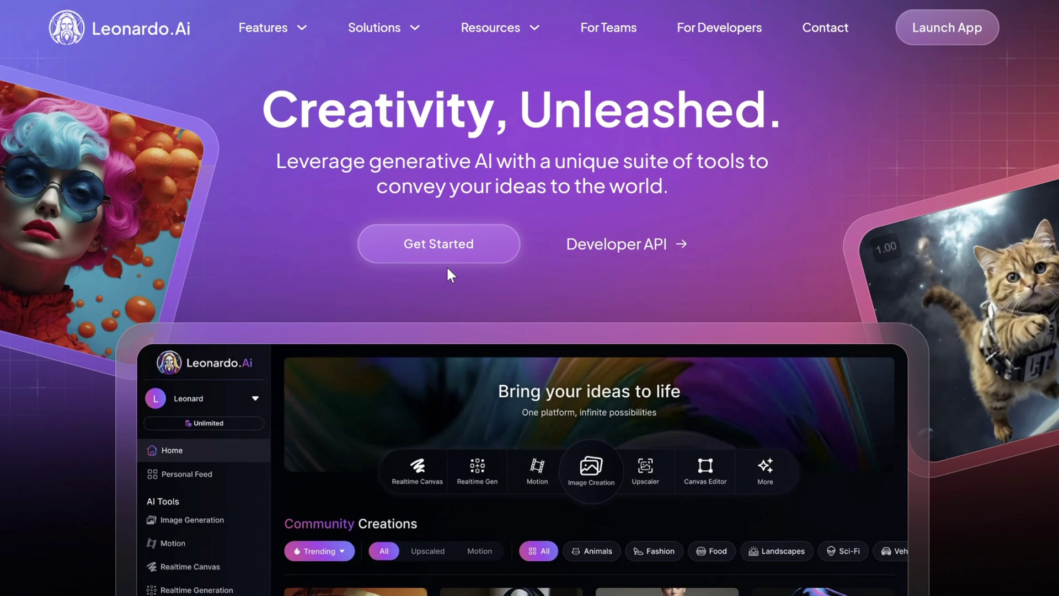
# - Browse the Leonardo.Ai homepage and show the preset styles in Image Generation
pyautogui.scroll(-5, 459, 269)
pyautogui.scroll(-10, 460, 278)
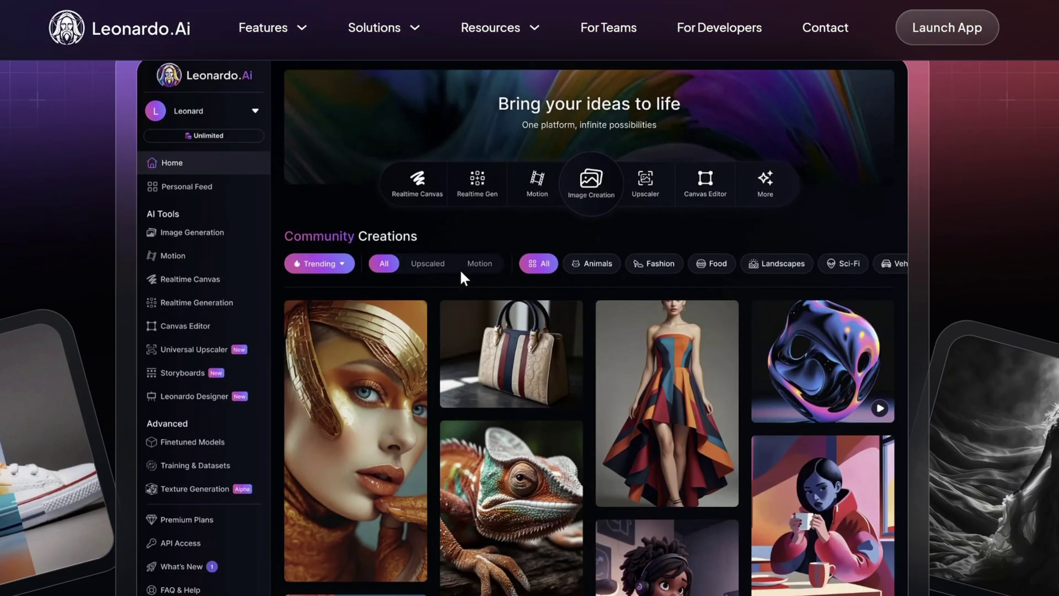
pyautogui.scroll(-3, 467, 280)
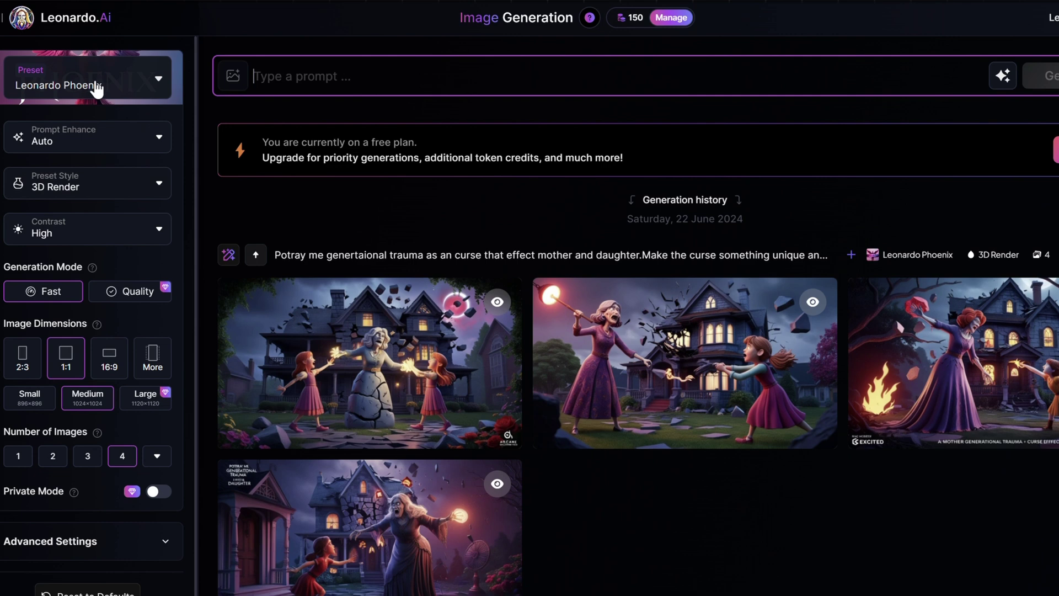
pyautogui.click(103, 193)
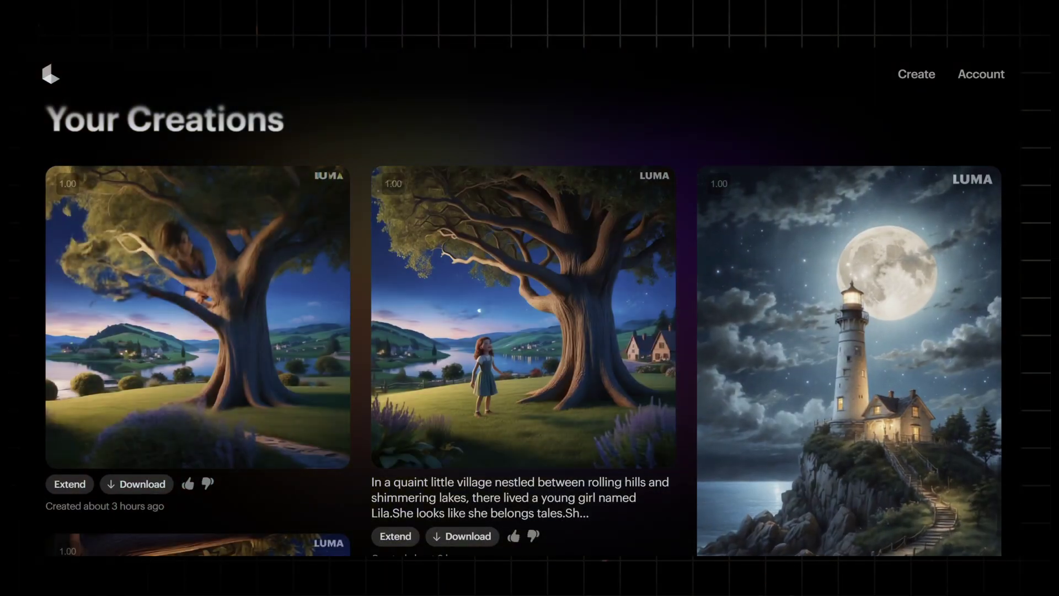
pyautogui.scroll(-2, 524, 331)
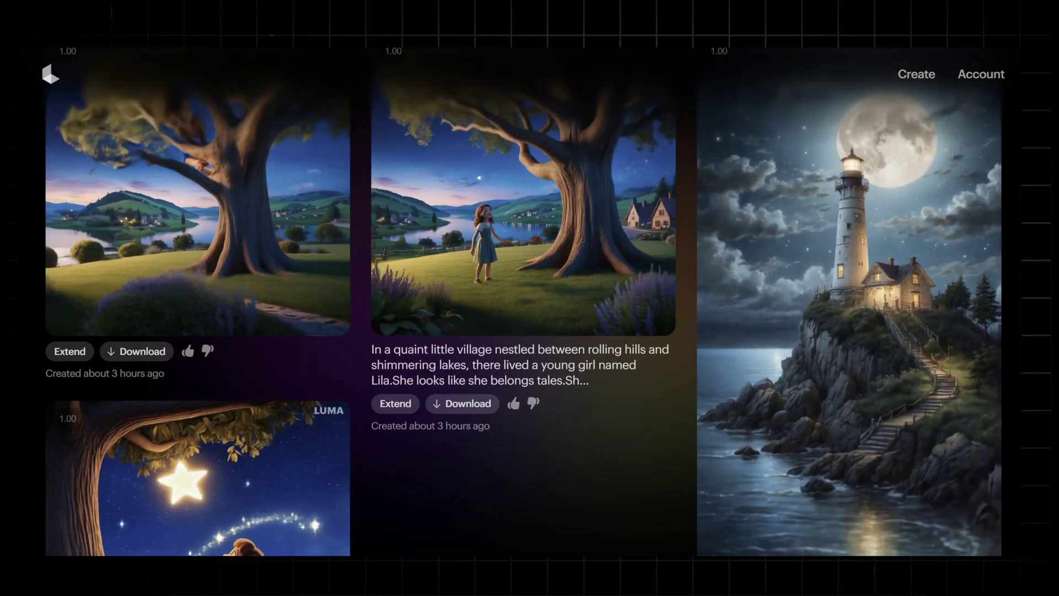
pyautogui.scroll(4, 524, 331)
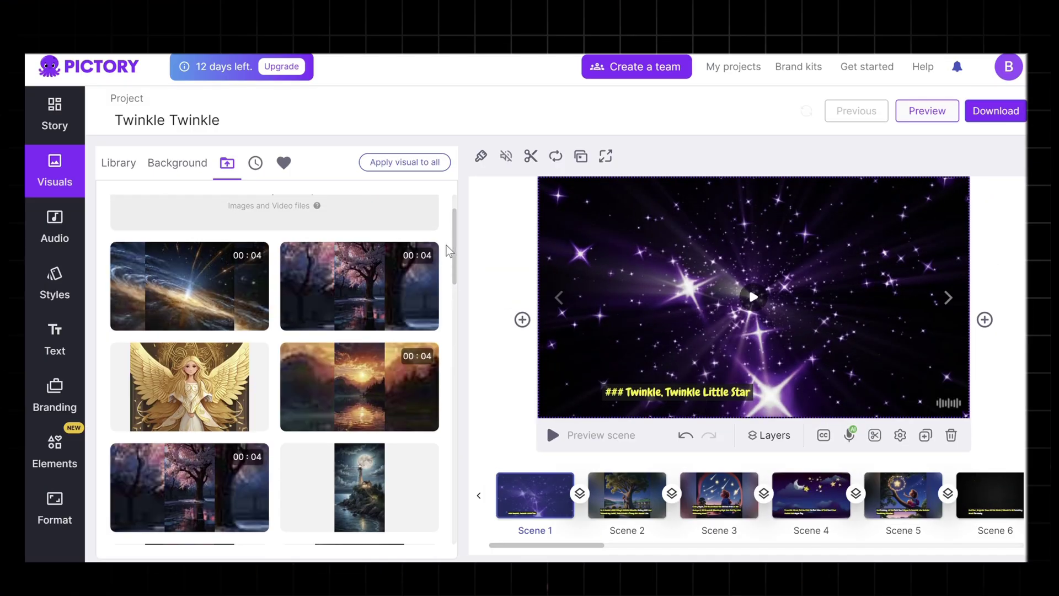
# - Apply the galaxy clip, tree, girl-and-shooting-stars and tree-and-star uploads to Scenes 1–5
pyautogui.click(203, 288)
pyautogui.click(627, 494)
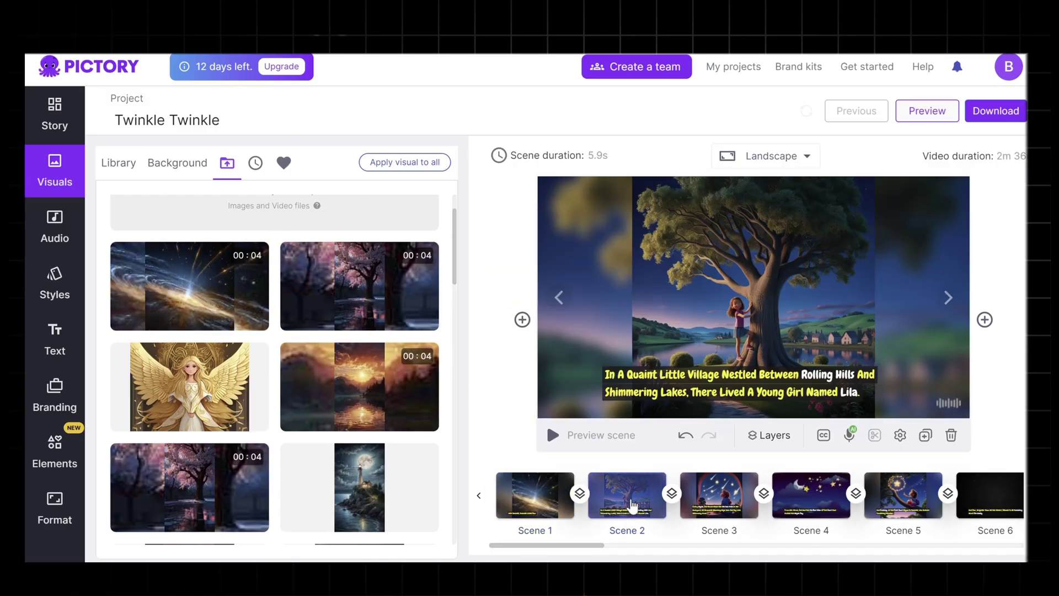
pyautogui.scroll(-3, 276, 386)
pyautogui.click(719, 495)
pyautogui.click(947, 298)
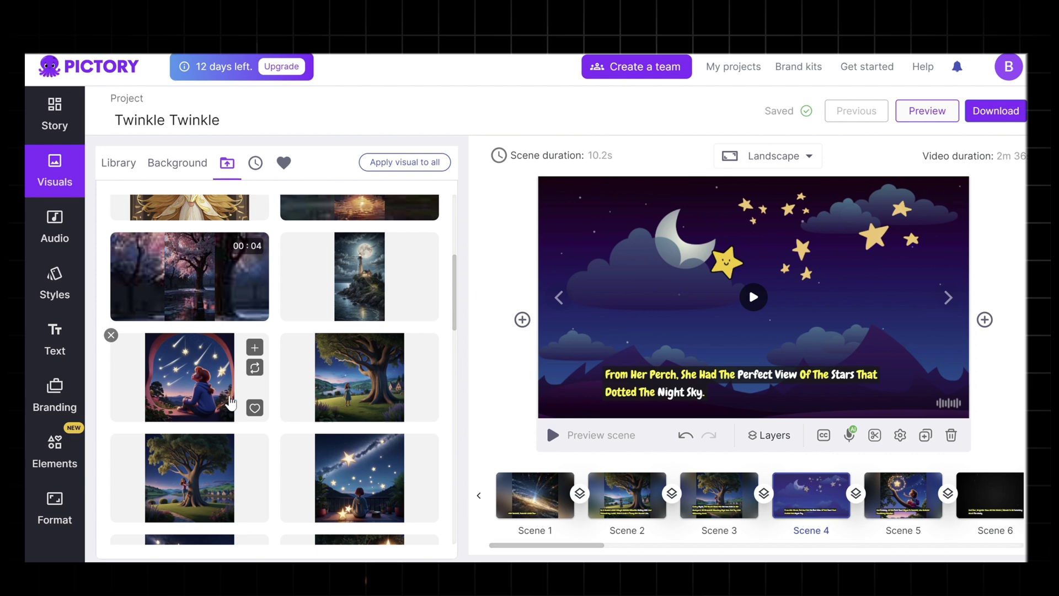
pyautogui.click(948, 298)
pyautogui.click(958, 305)
pyautogui.click(956, 305)
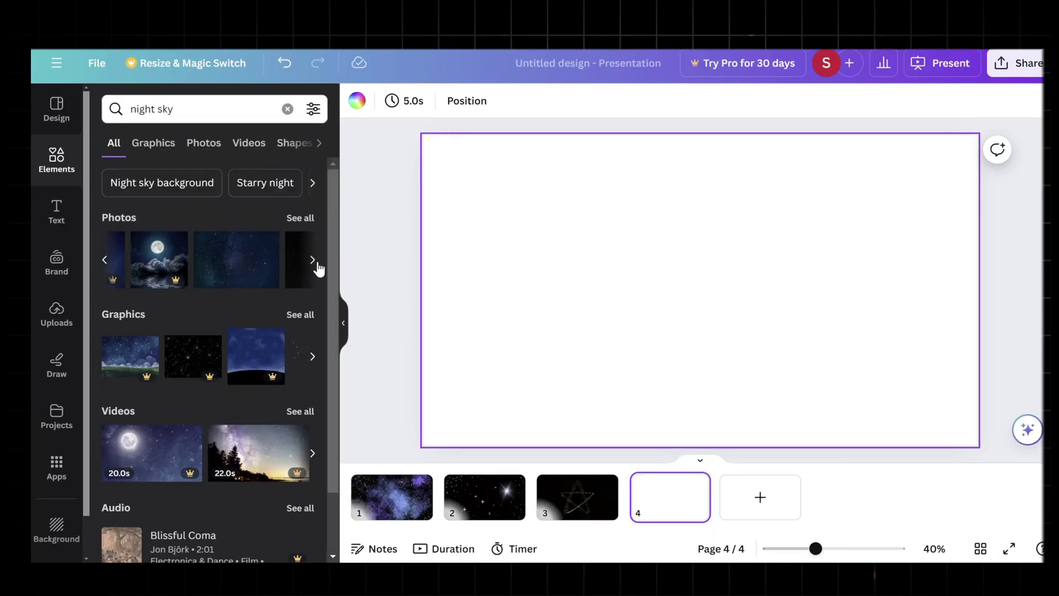
# - Fill page 4 with a starry night photo and new page 5 with a purple night-sky graphic
pyautogui.click(312, 259)
pyautogui.click(236, 259)
pyautogui.moveTo(515, 416); pyautogui.dragTo(977, 444)
pyautogui.click(759, 497)
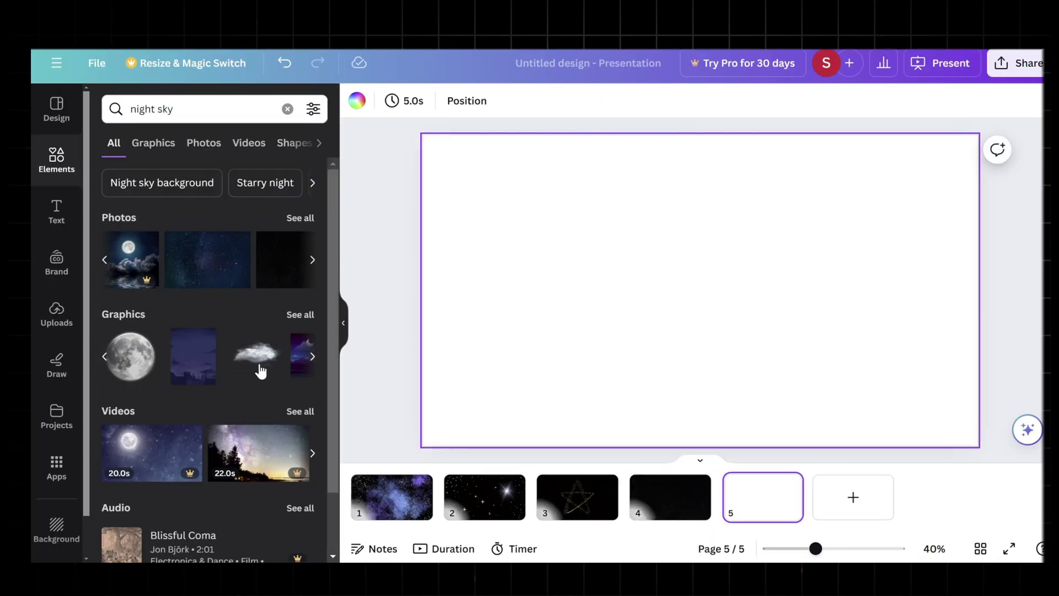
pyautogui.click(302, 356)
pyautogui.moveTo(616, 353); pyautogui.dragTo(414, 466)
pyautogui.moveTo(894, 135); pyautogui.dragTo(974, 118)
# - Fill new page 6 with a Milky Way photo and add a resized smiling yellow star
pyautogui.click(852, 497)
pyautogui.click(312, 259)
pyautogui.click(236, 259)
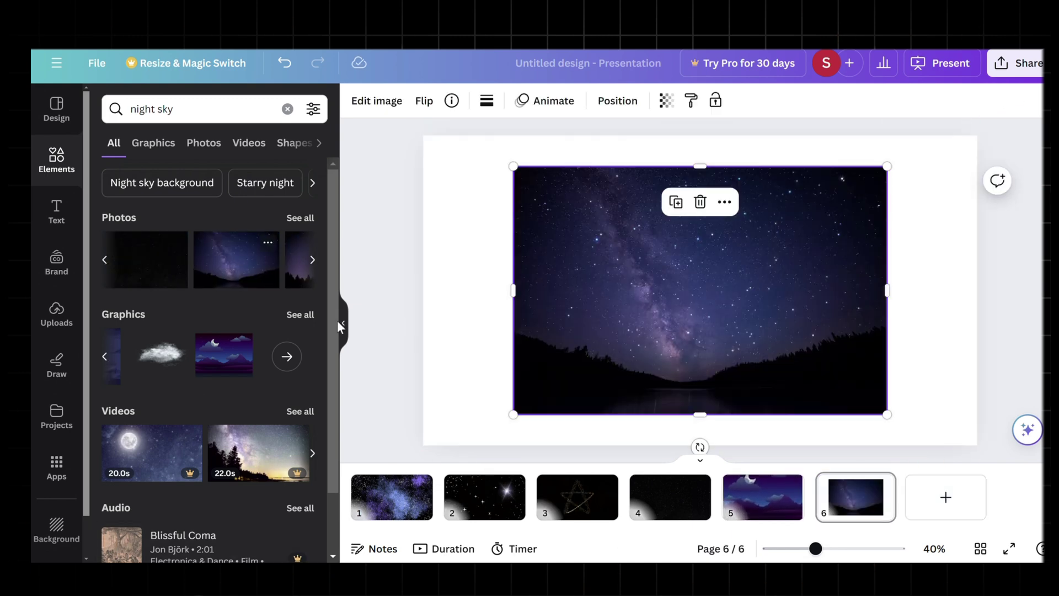
pyautogui.moveTo(887, 290); pyautogui.dragTo(966, 291)
pyautogui.moveTo(965, 165); pyautogui.dragTo(976, 140)
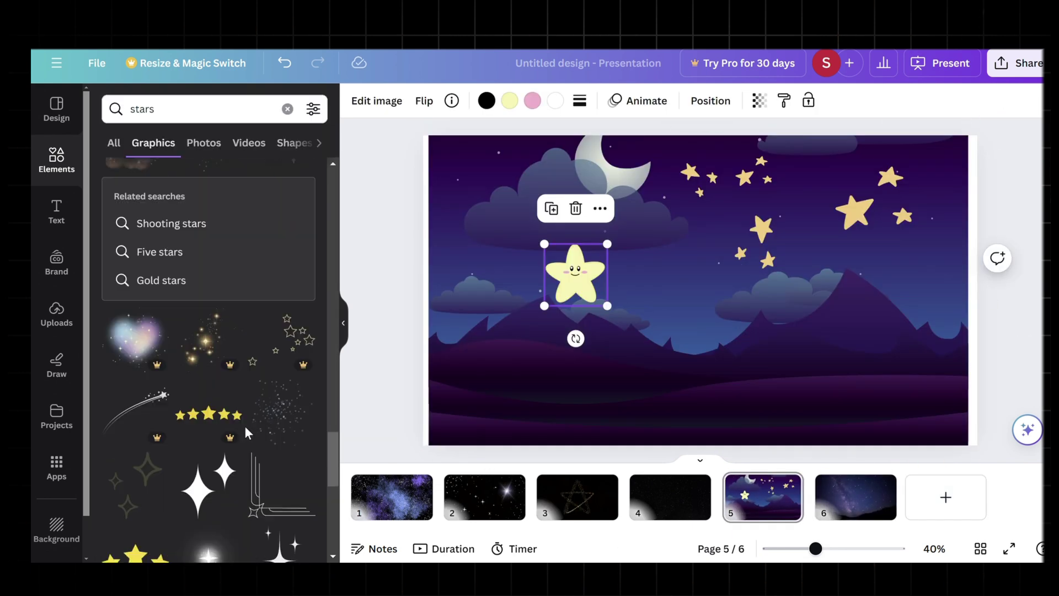
pyautogui.scroll(-10, 245, 426)
pyautogui.click(209, 436)
pyautogui.moveTo(582, 417); pyautogui.dragTo(528, 334)
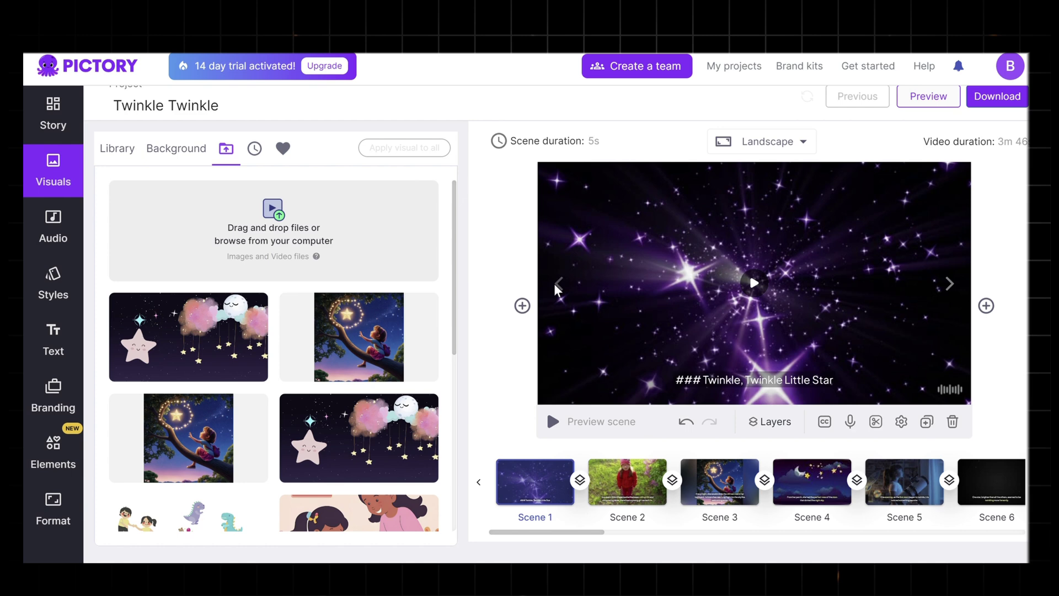
# - Step through the Twinkle Twinkle scenes in the preview, then start rendering the video for download
pyautogui.click(949, 283)
pyautogui.click(949, 283)
pyautogui.click(949, 284)
pyautogui.click(949, 283)
pyautogui.click(949, 283)
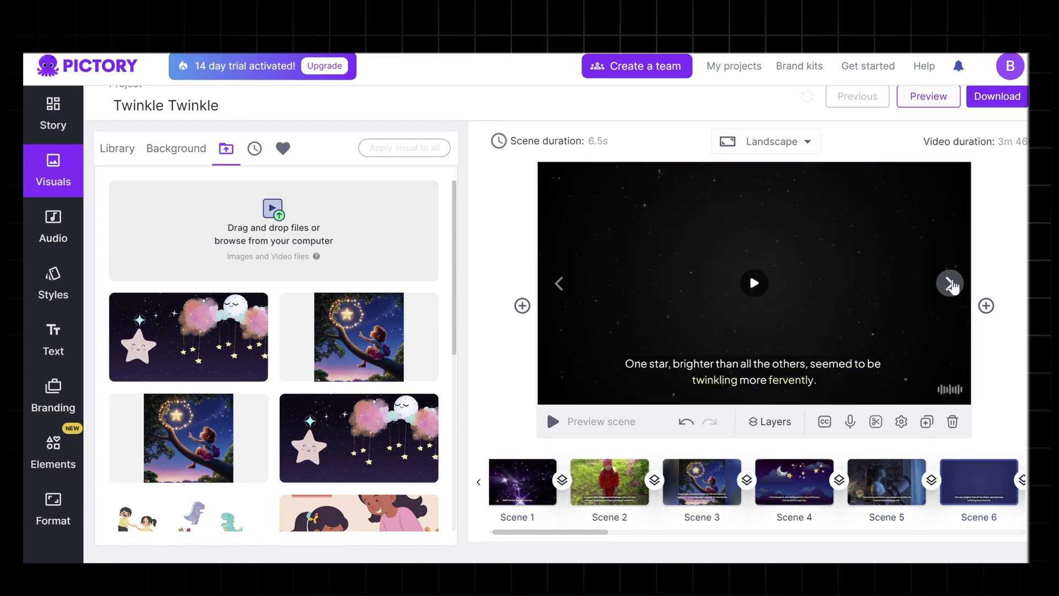
pyautogui.click(949, 284)
pyautogui.click(949, 283)
pyautogui.click(949, 284)
pyautogui.click(949, 284)
pyautogui.click(949, 284)
pyautogui.click(949, 283)
pyautogui.click(949, 284)
pyautogui.click(950, 283)
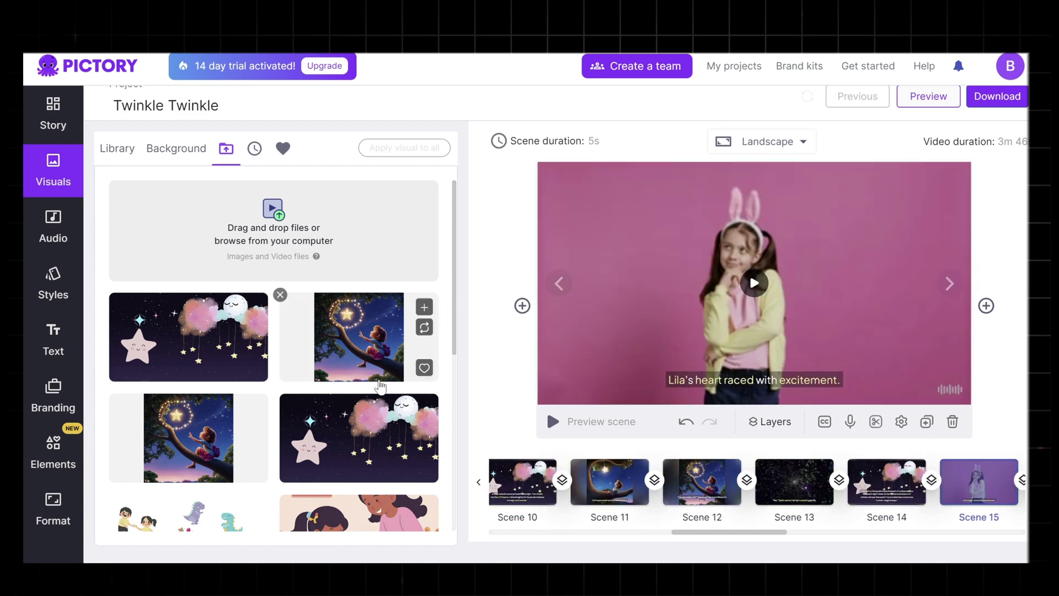
pyautogui.scroll(-3, 381, 388)
pyautogui.click(949, 284)
pyautogui.click(949, 283)
pyautogui.scroll(-5, 279, 494)
pyautogui.click(949, 284)
pyautogui.click(949, 284)
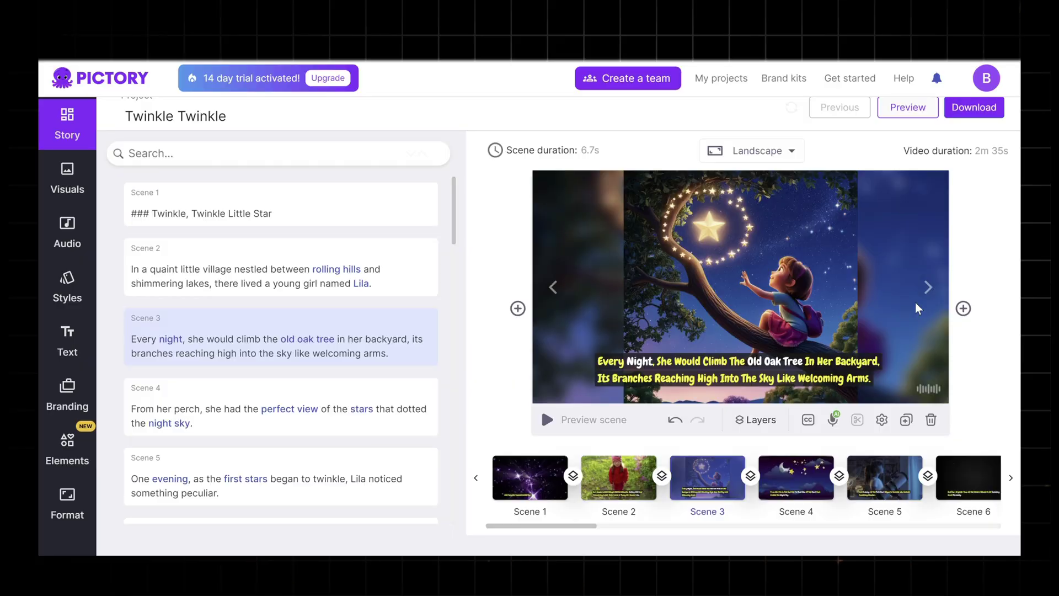
pyautogui.click(966, 113)
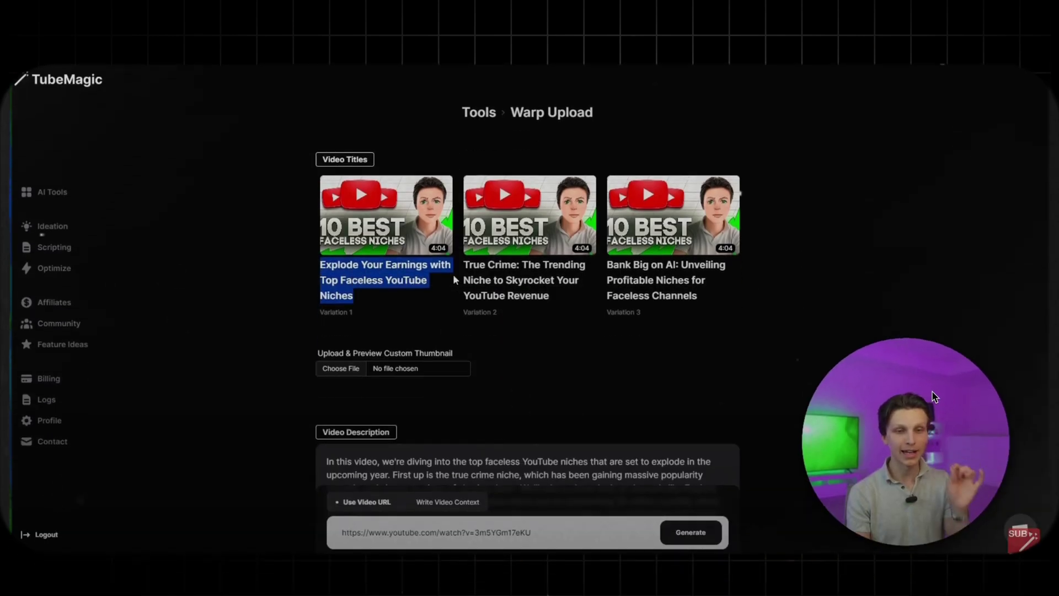
# - Highlight the second and third title suggestions and all the generated video tags
pyautogui.moveTo(465, 265); pyautogui.dragTo(549, 315)
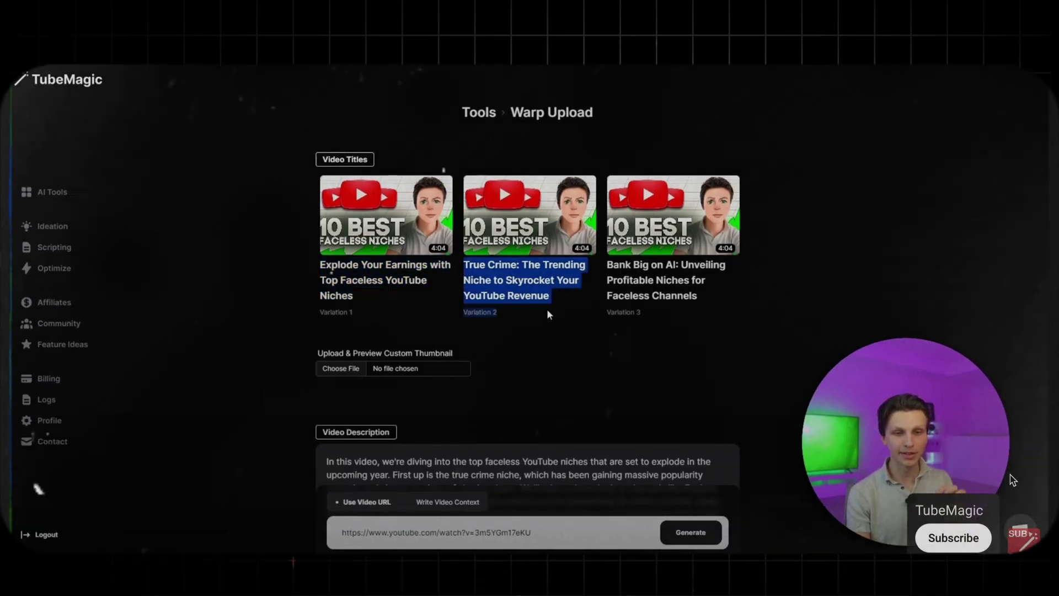
pyautogui.moveTo(607, 264); pyautogui.dragTo(710, 315)
pyautogui.click(709, 316)
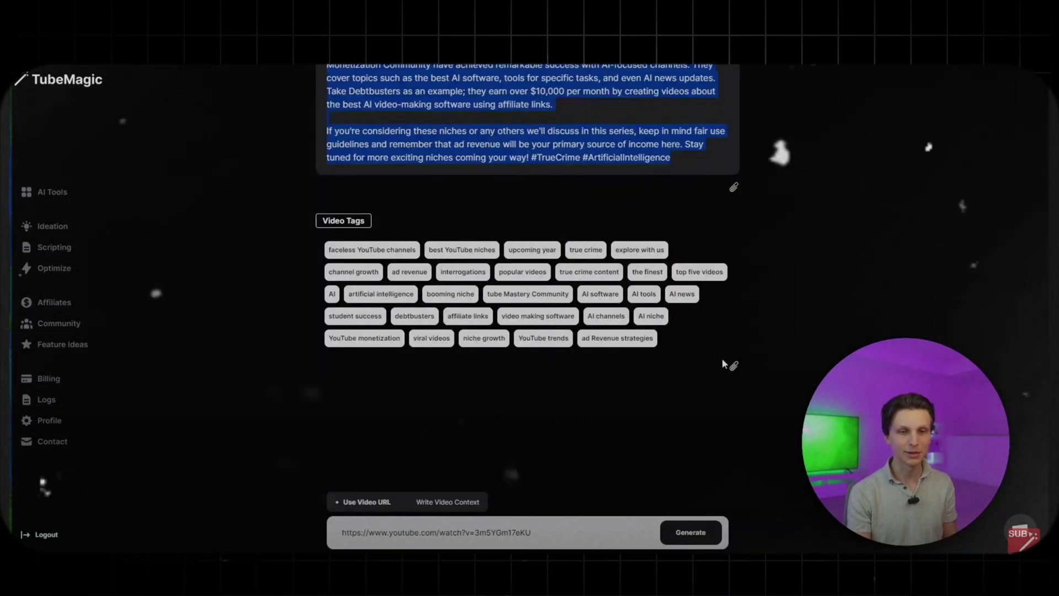
pyautogui.moveTo(722, 364); pyautogui.dragTo(325, 251)
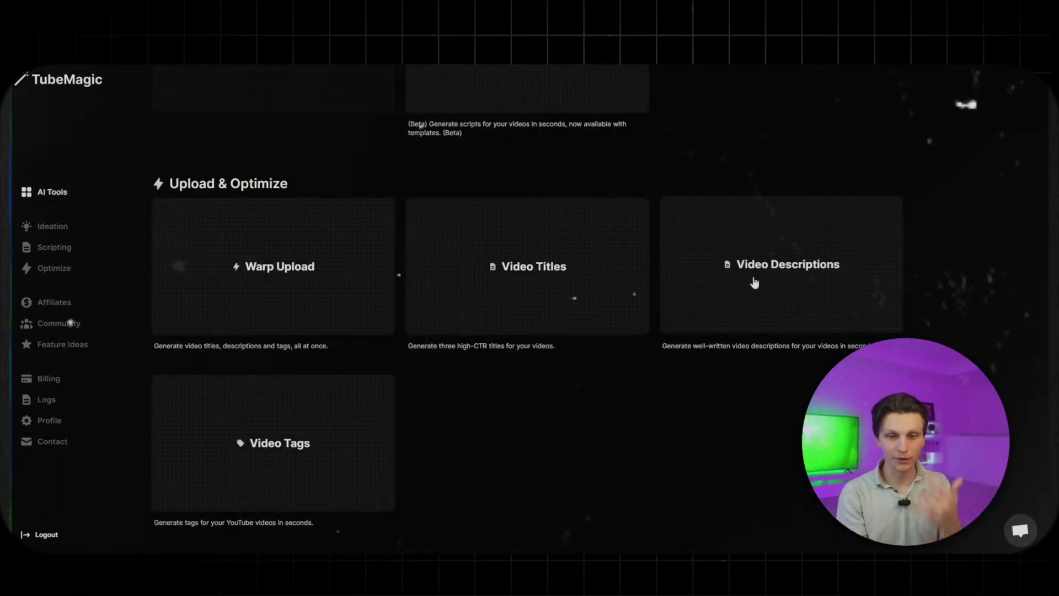
# - Open the Video Descriptions card under Upload & Optimize
pyautogui.click(739, 279)
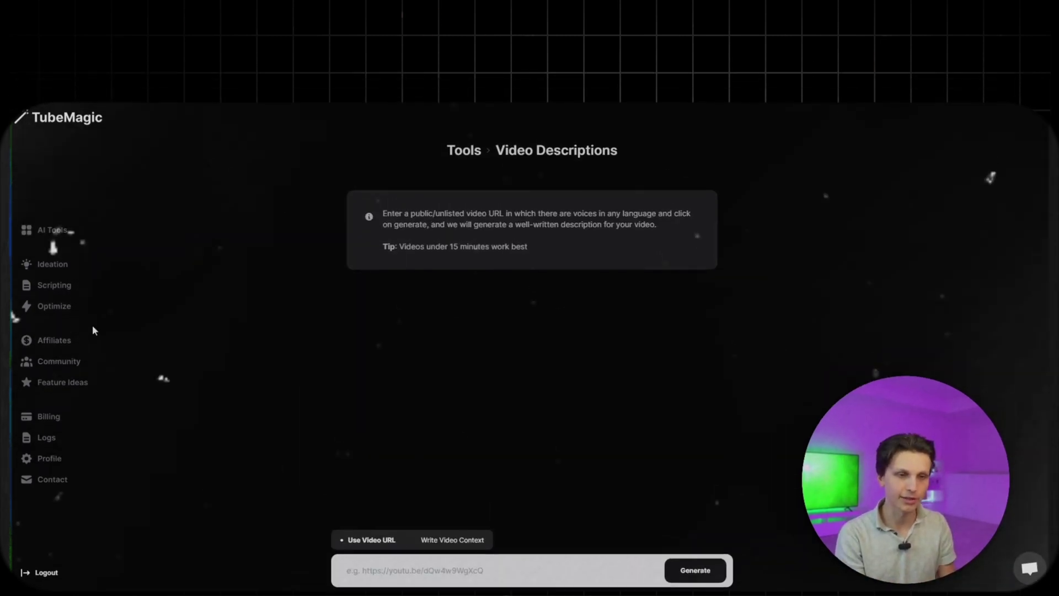